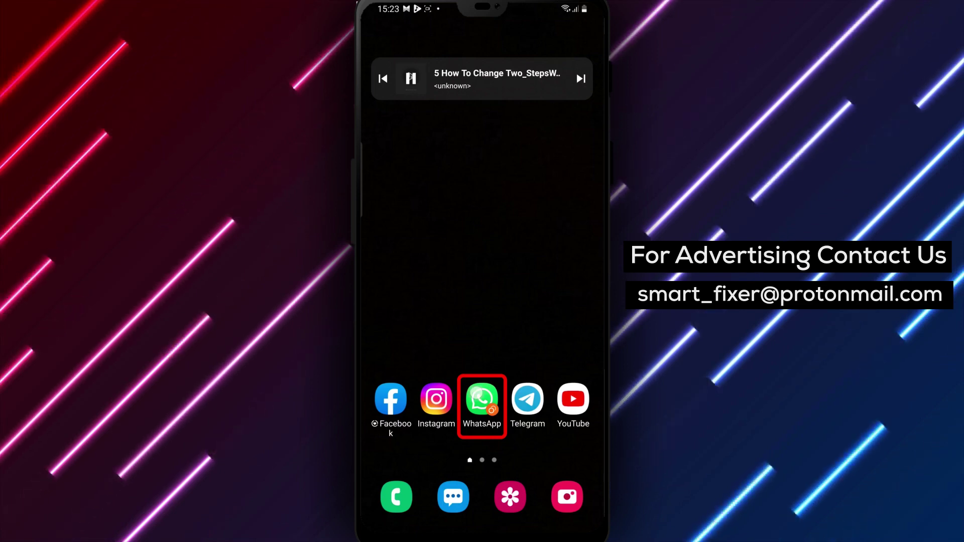
- Launch WhatsApp and go to Settings through the chats list's three-dot menu
click(481, 399)
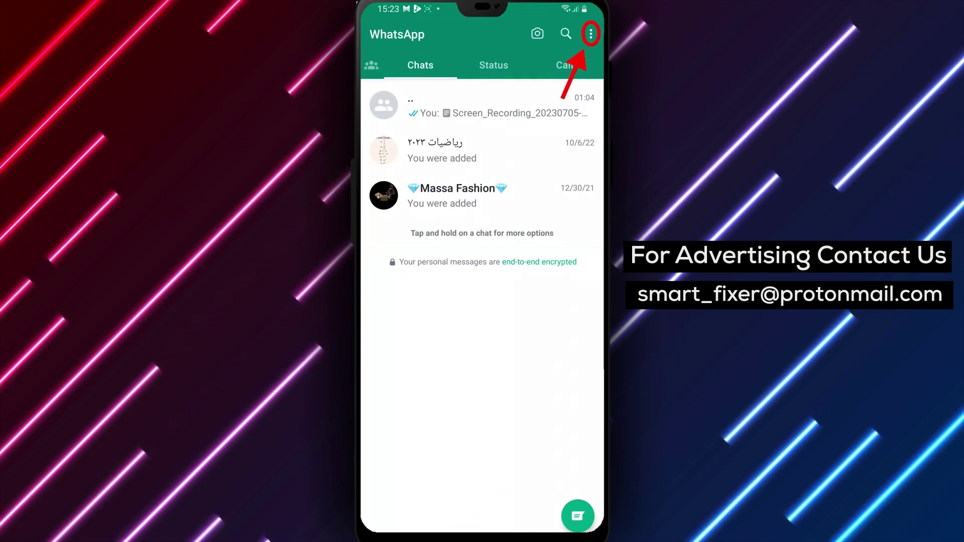
click(590, 34)
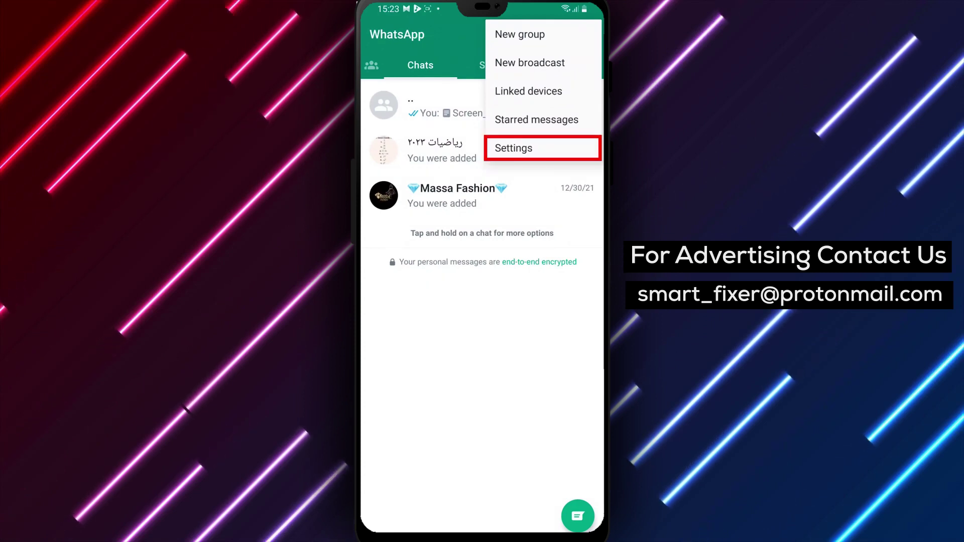
click(537, 148)
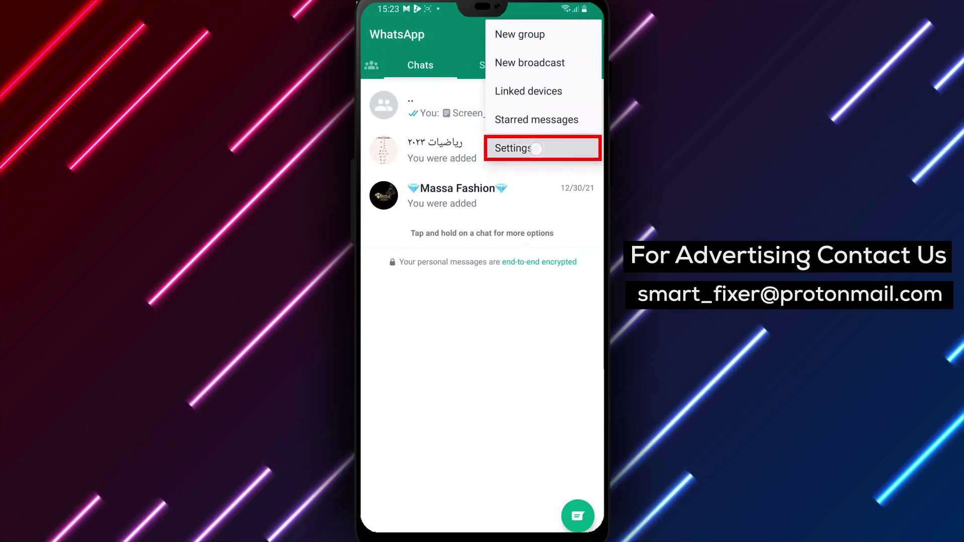
- Go to Account, then Two-step verification, which shows verification is on
click(492, 142)
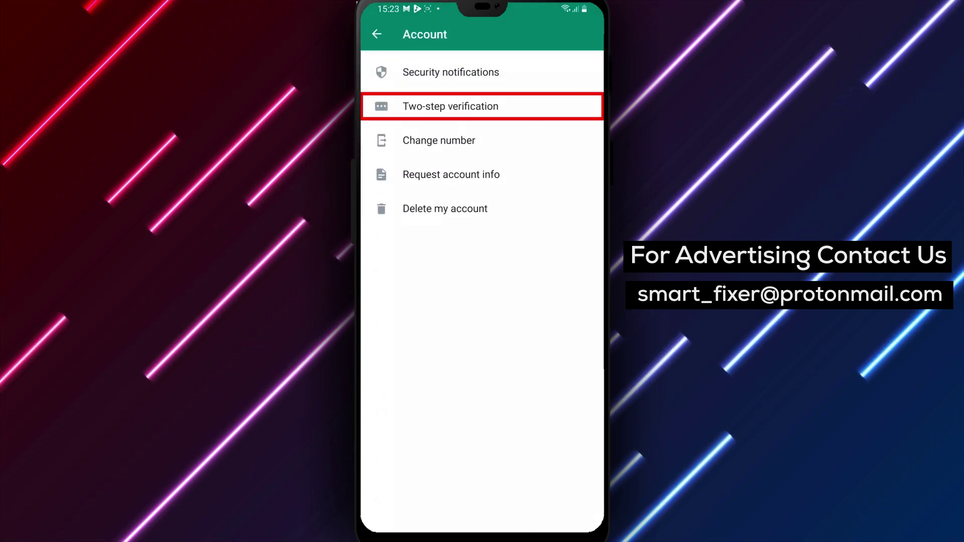
click(456, 107)
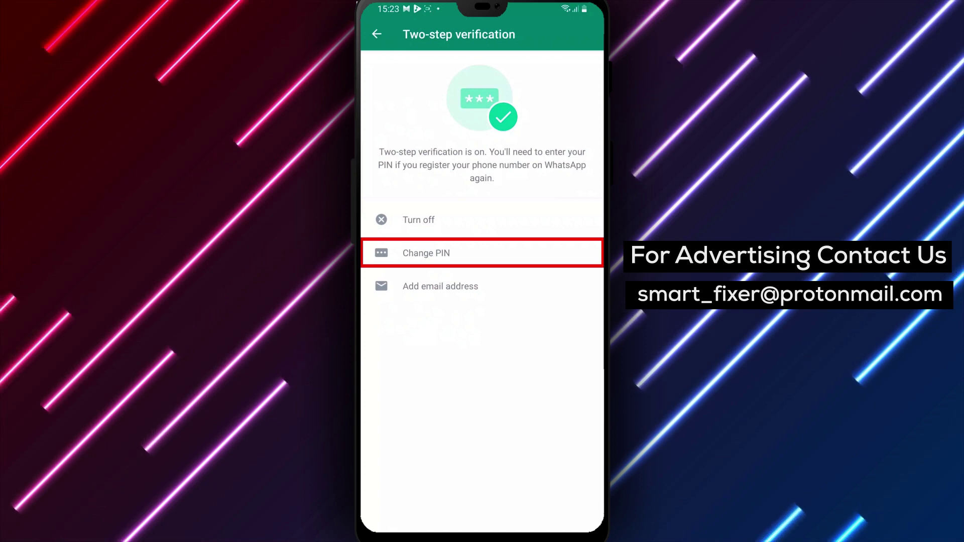
- Choose Change PIN and enter a new all-zeros six-digit PIN on the keypad
click(426, 254)
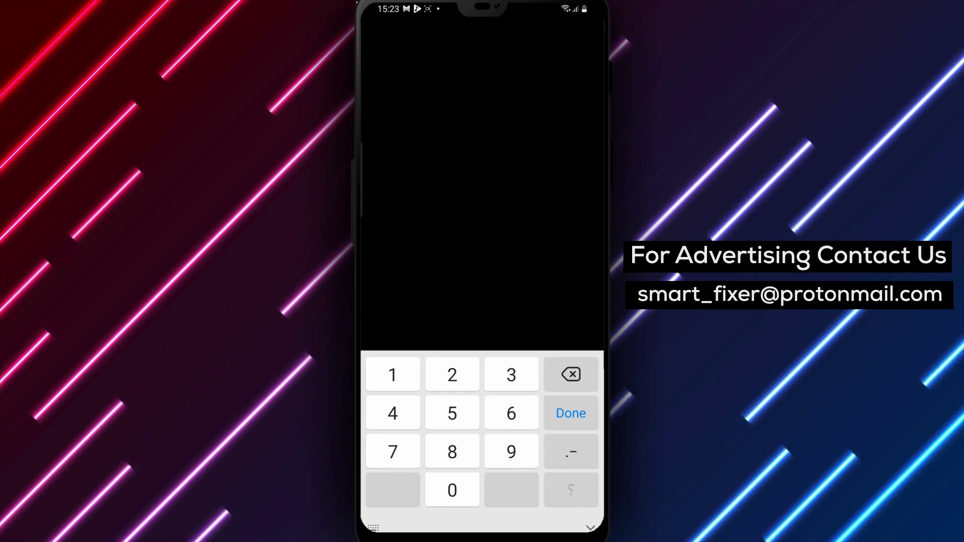
click(452, 486)
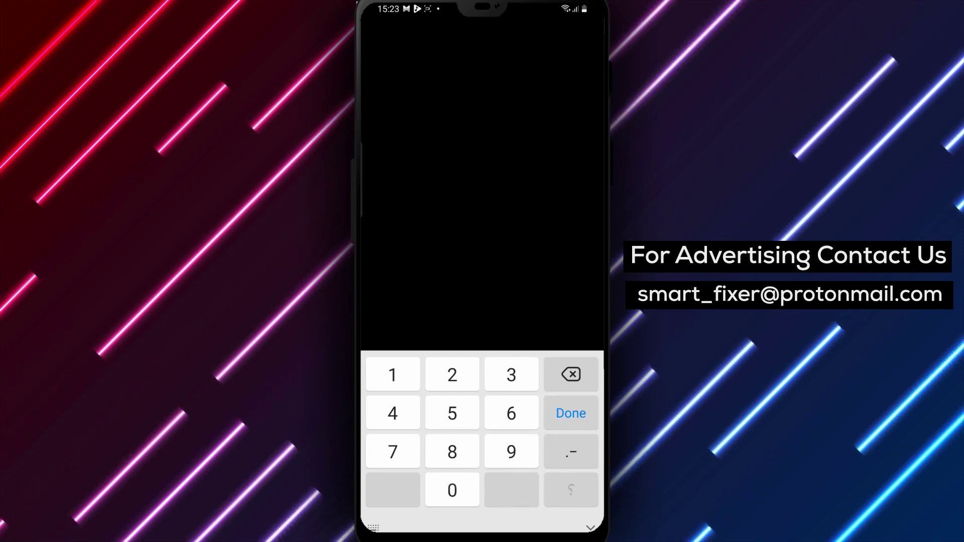
click(457, 489)
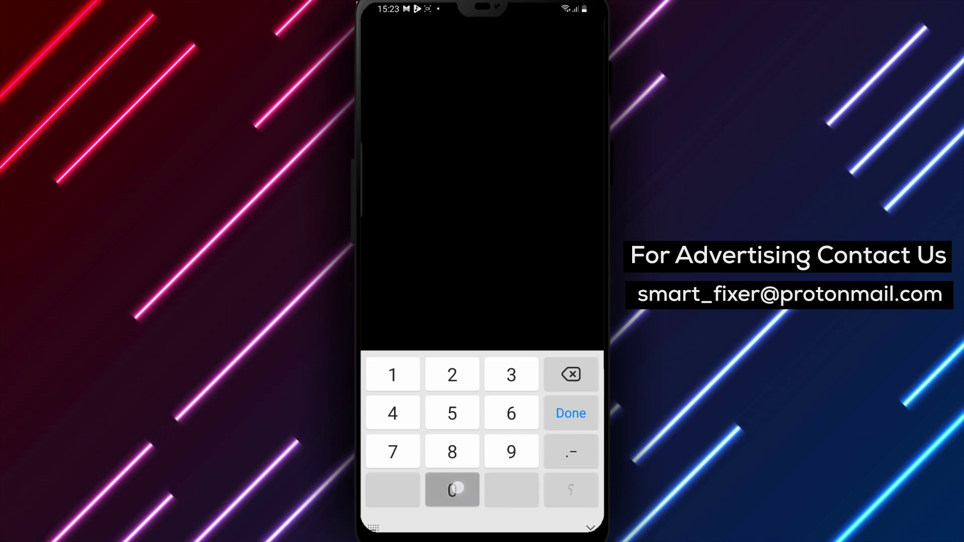
click(450, 489)
click(456, 489)
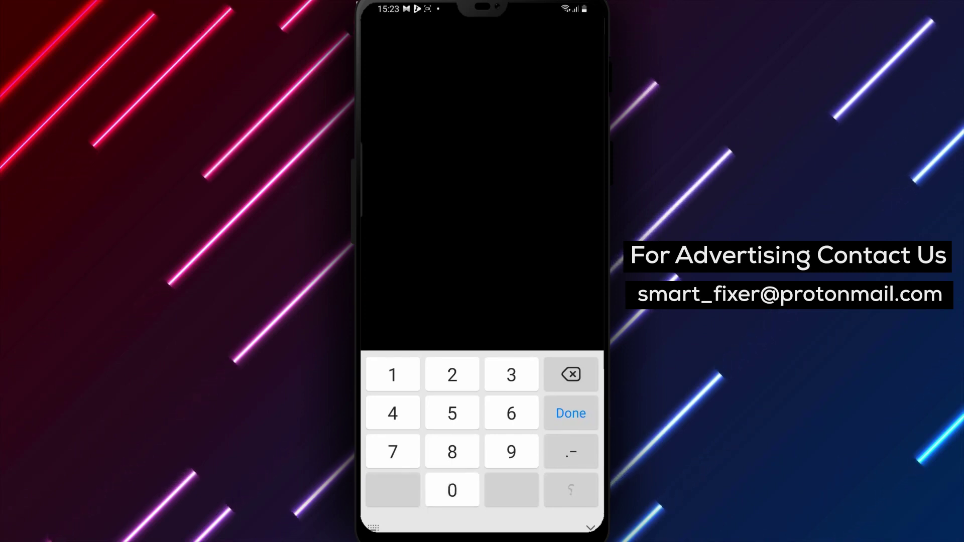
click(459, 490)
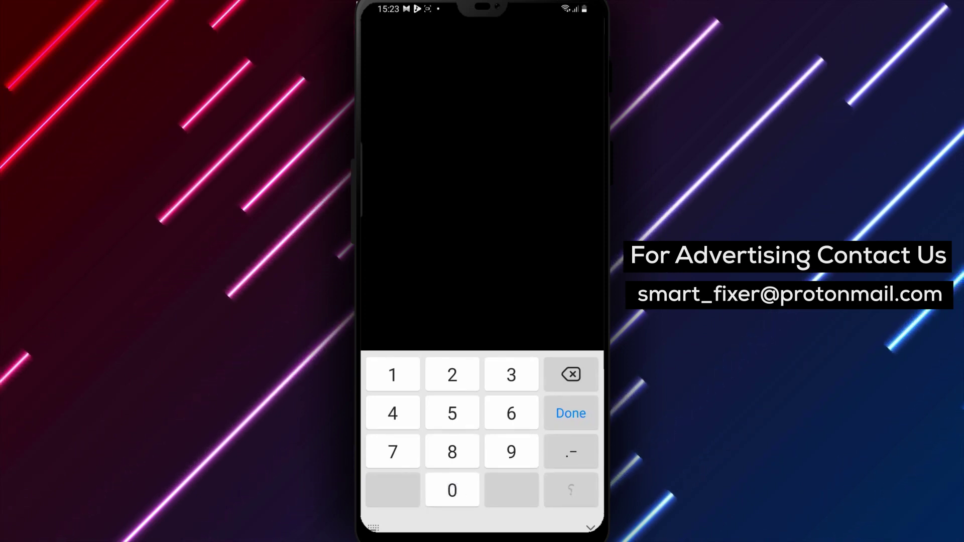
- Submit the new PIN and wait while WhatsApp shows 'Applying settings…'
click(488, 329)
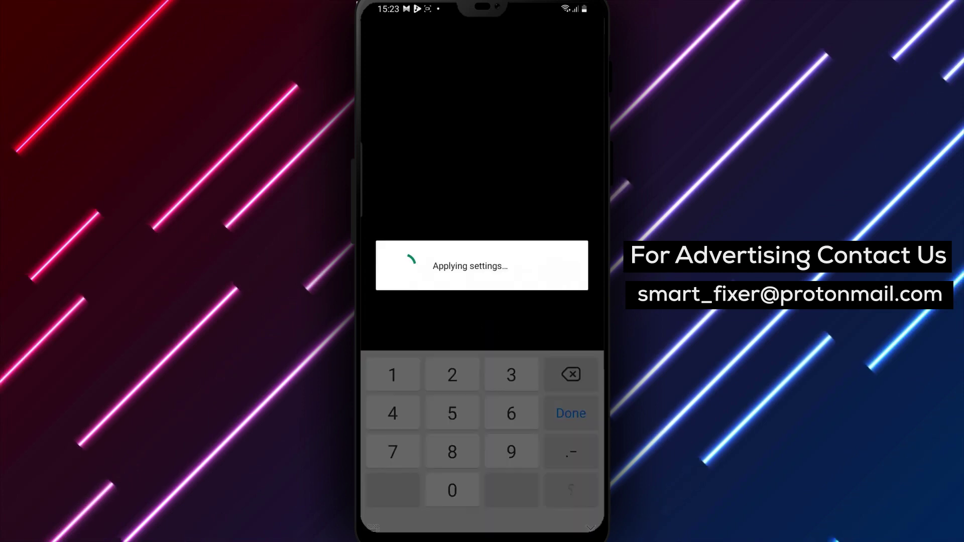